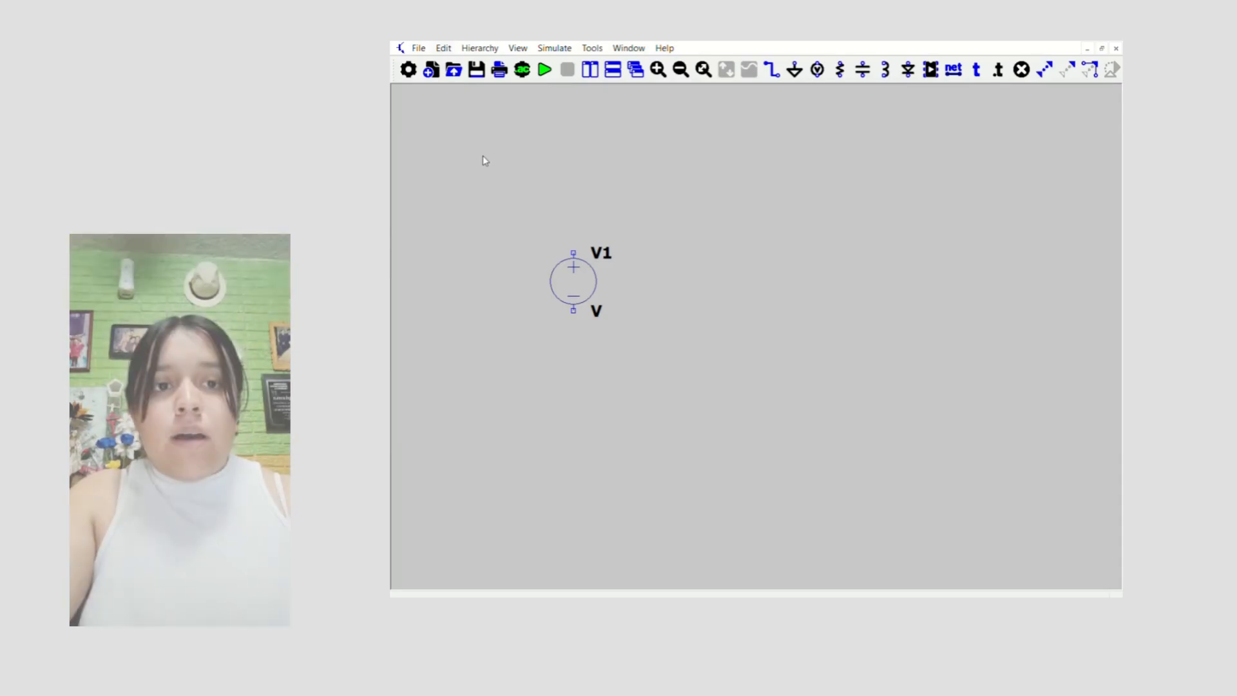
Place a resistor beside voltage source V1 and a capacitor beyond the resistor, all in one row.
key("r")
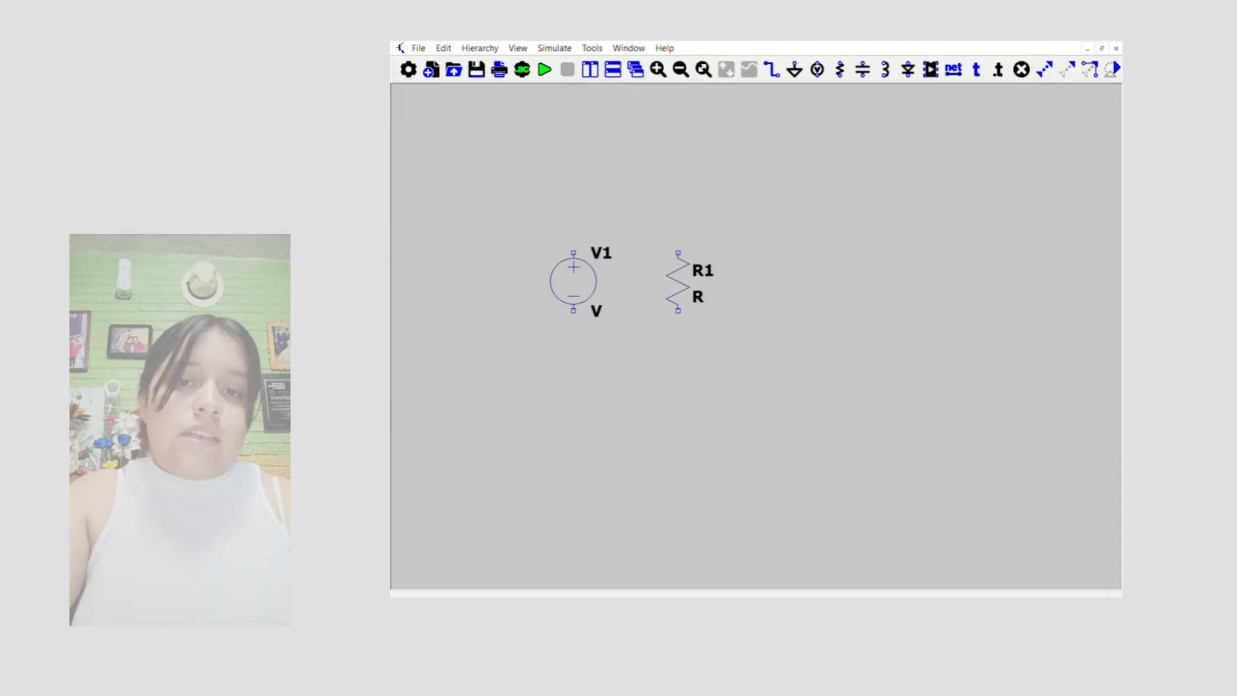
left_click(689, 282)
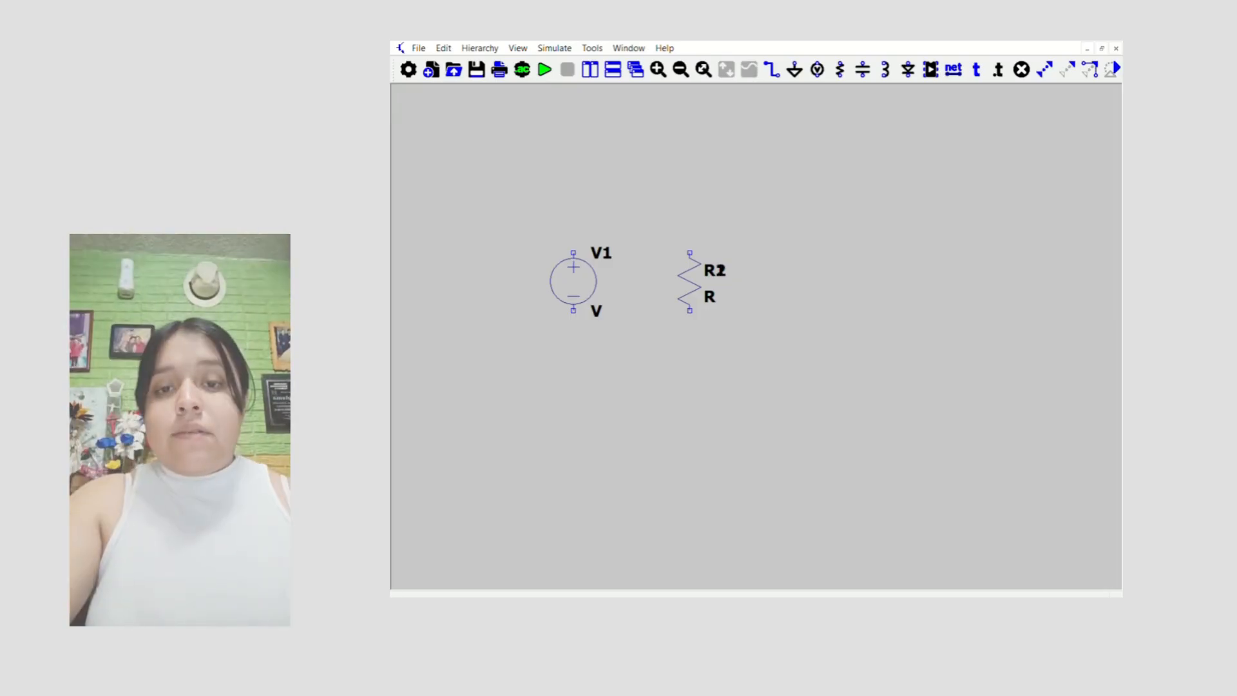
key("Escape")
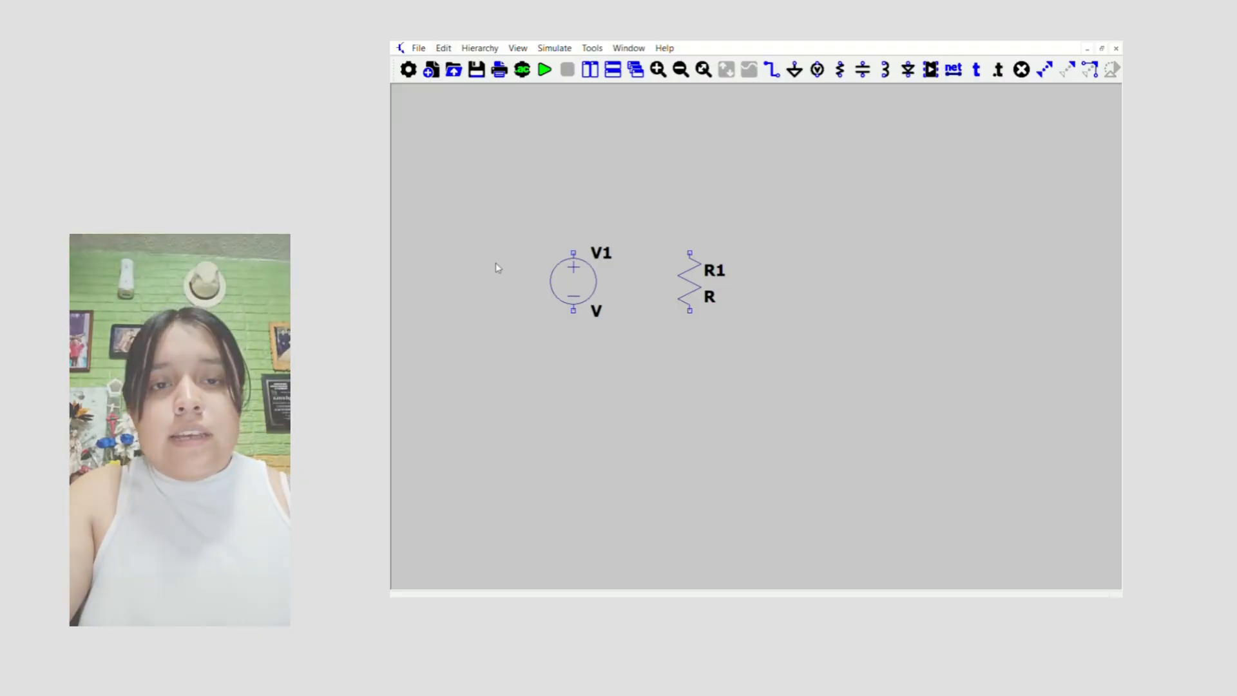
key("c")
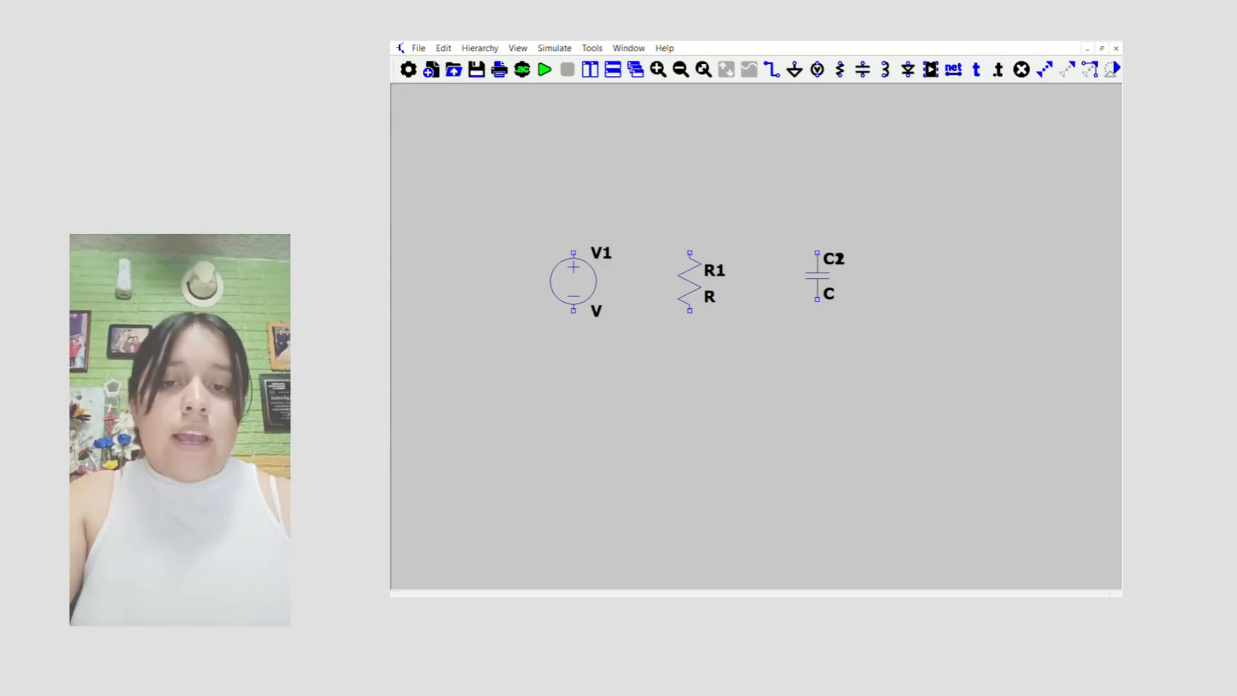
key("Escape")
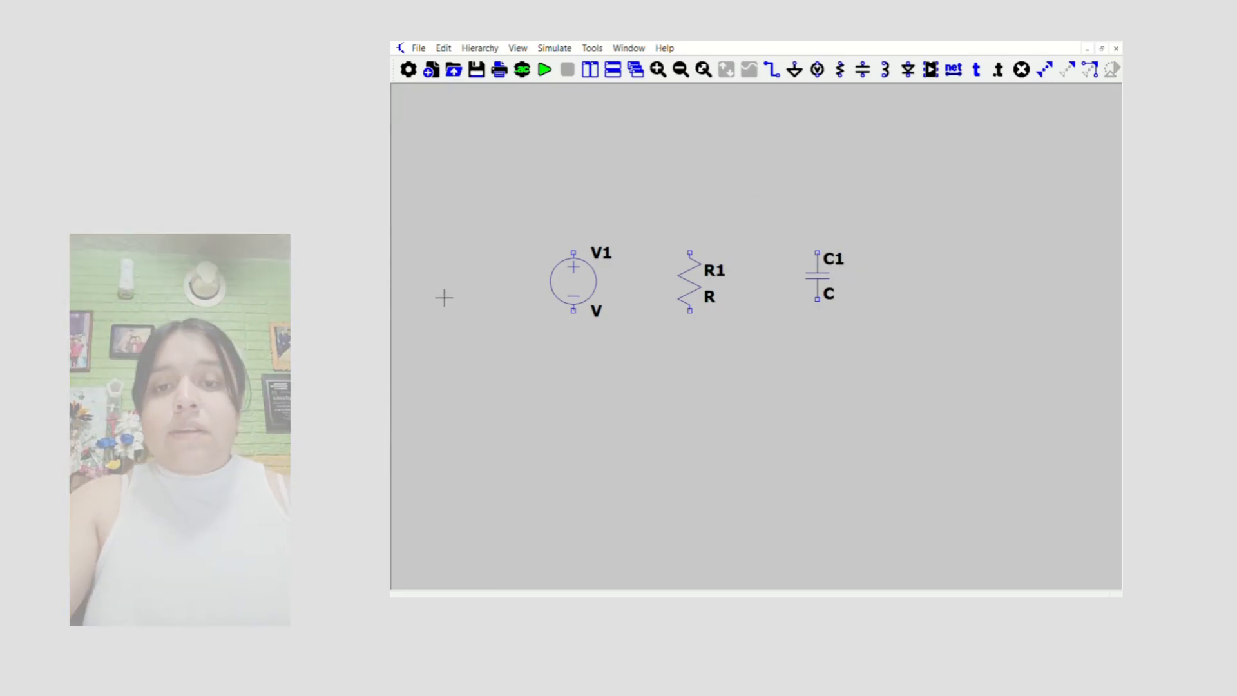
Wire the positive terminal of V1 to the upper end of R1 and the negative terminal to R1's lower end.
left_click(773, 69)
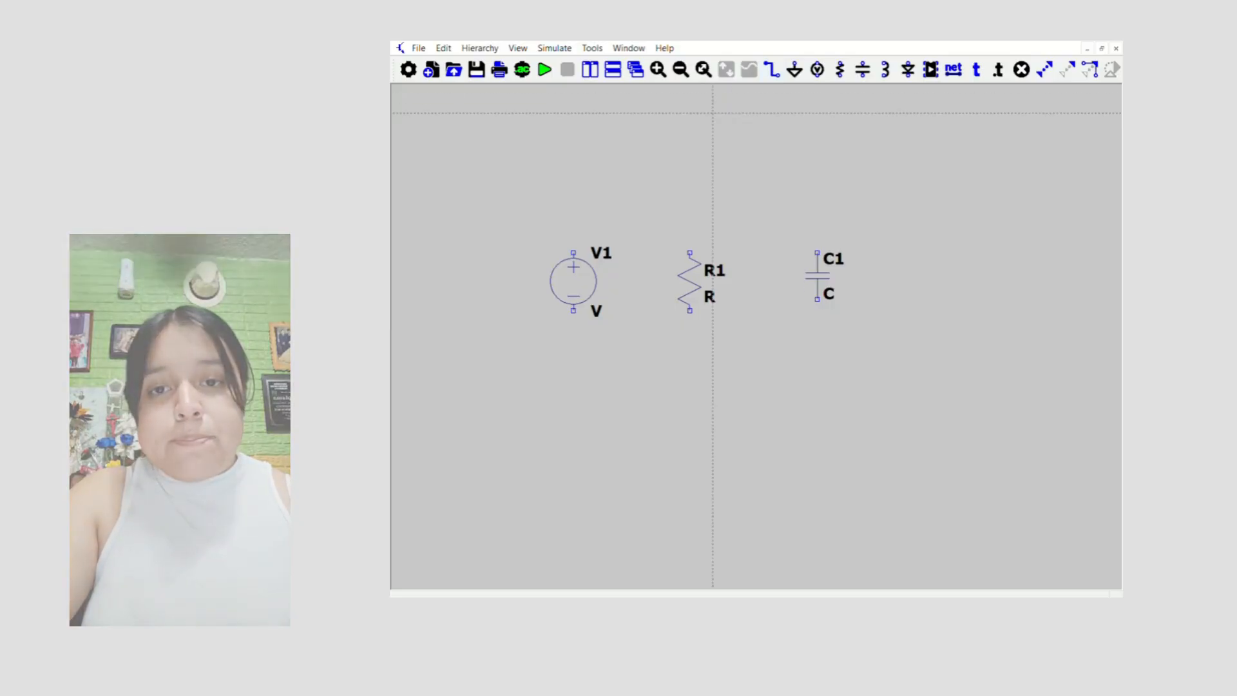
left_click(574, 252)
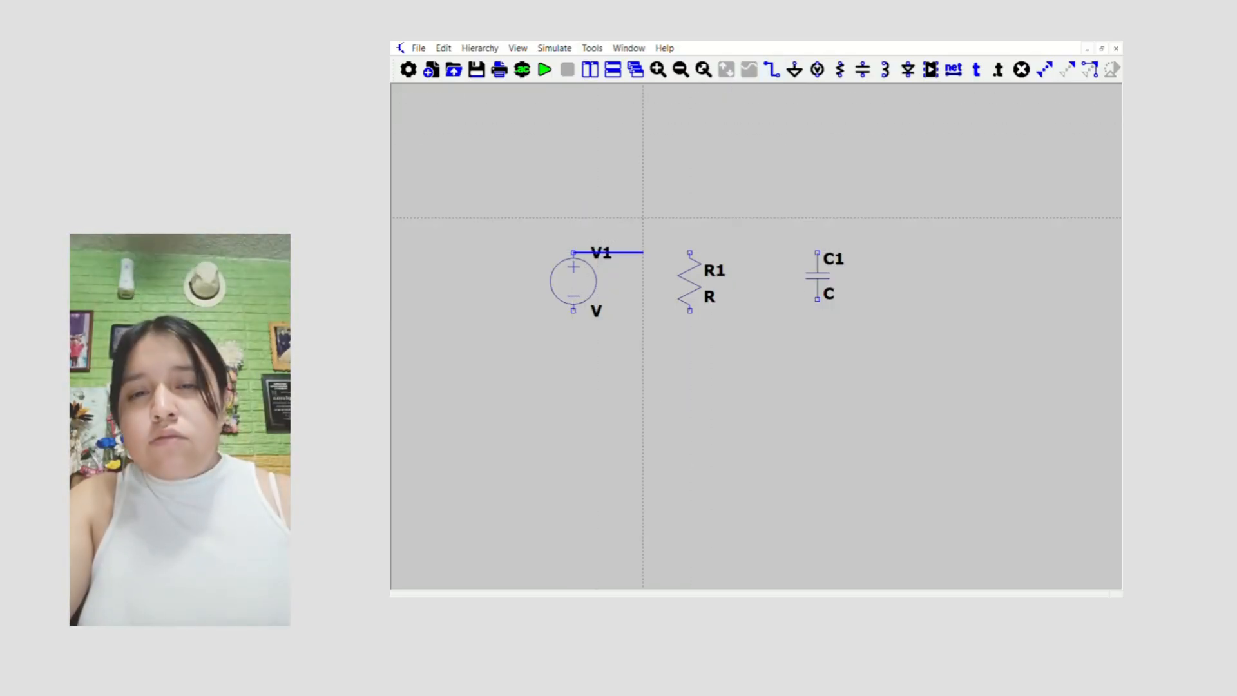
left_click(690, 252)
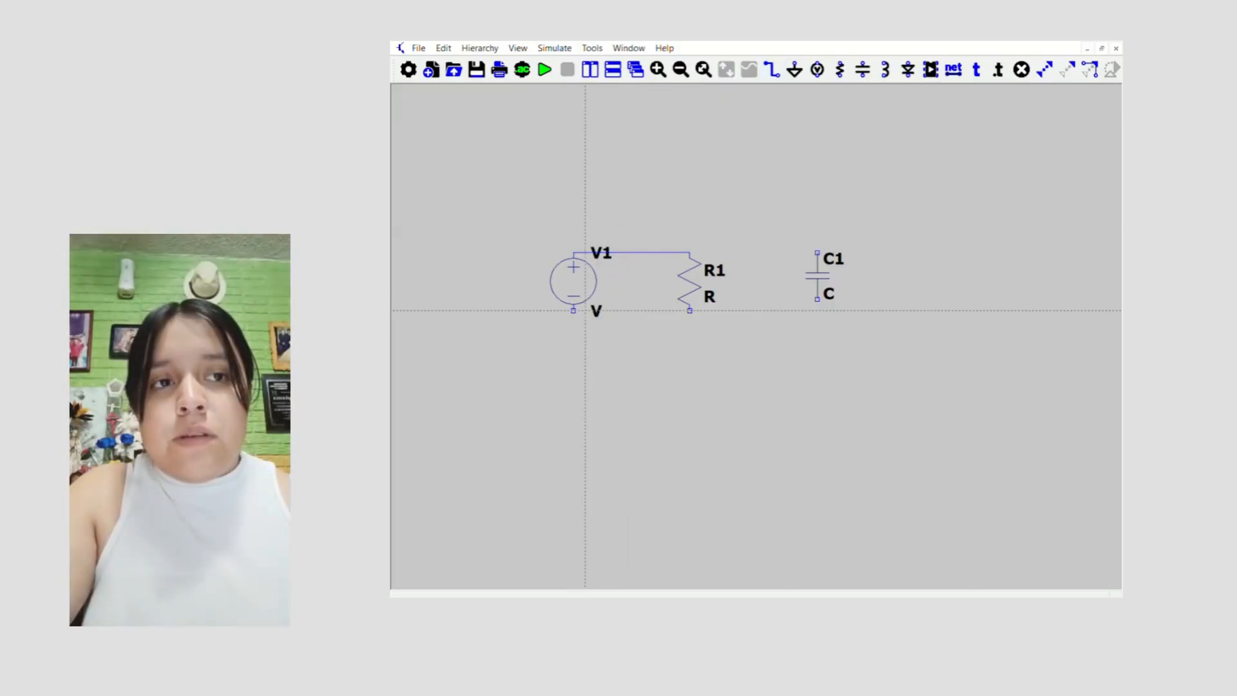
left_click(573, 310)
left_click(689, 310)
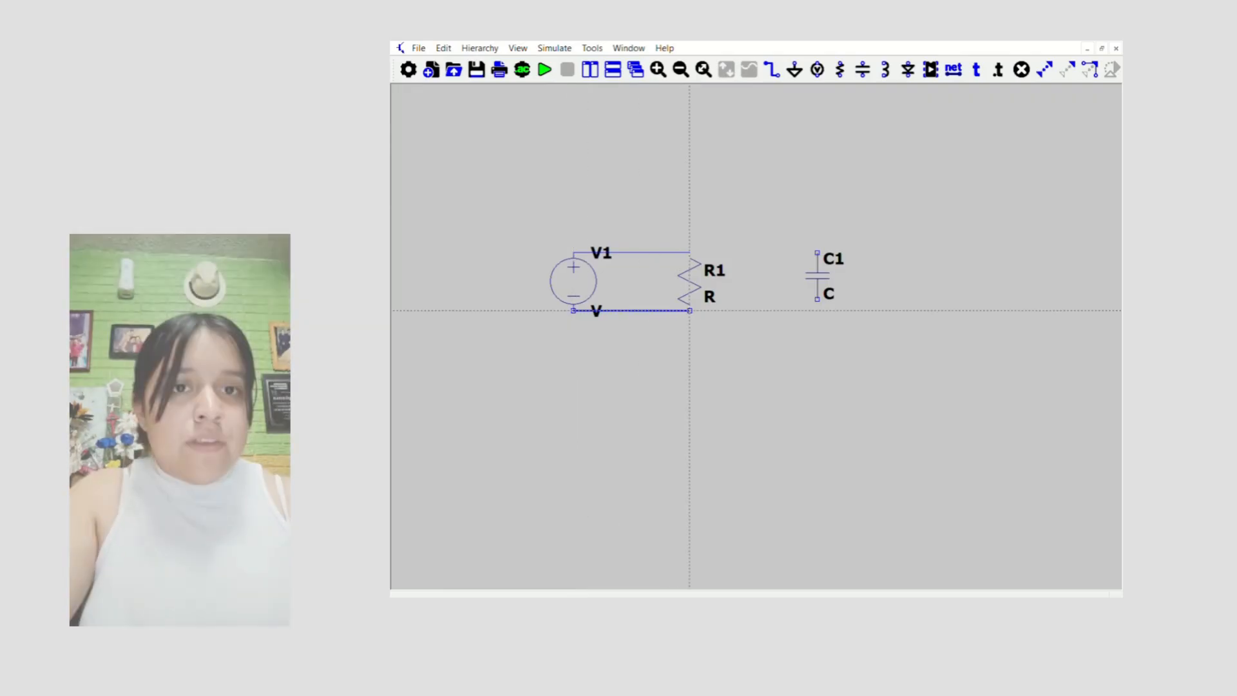
Wire both ends of R1 to the matching ends of capacitor C1 so the components are in parallel.
left_click(689, 252)
left_click(817, 252)
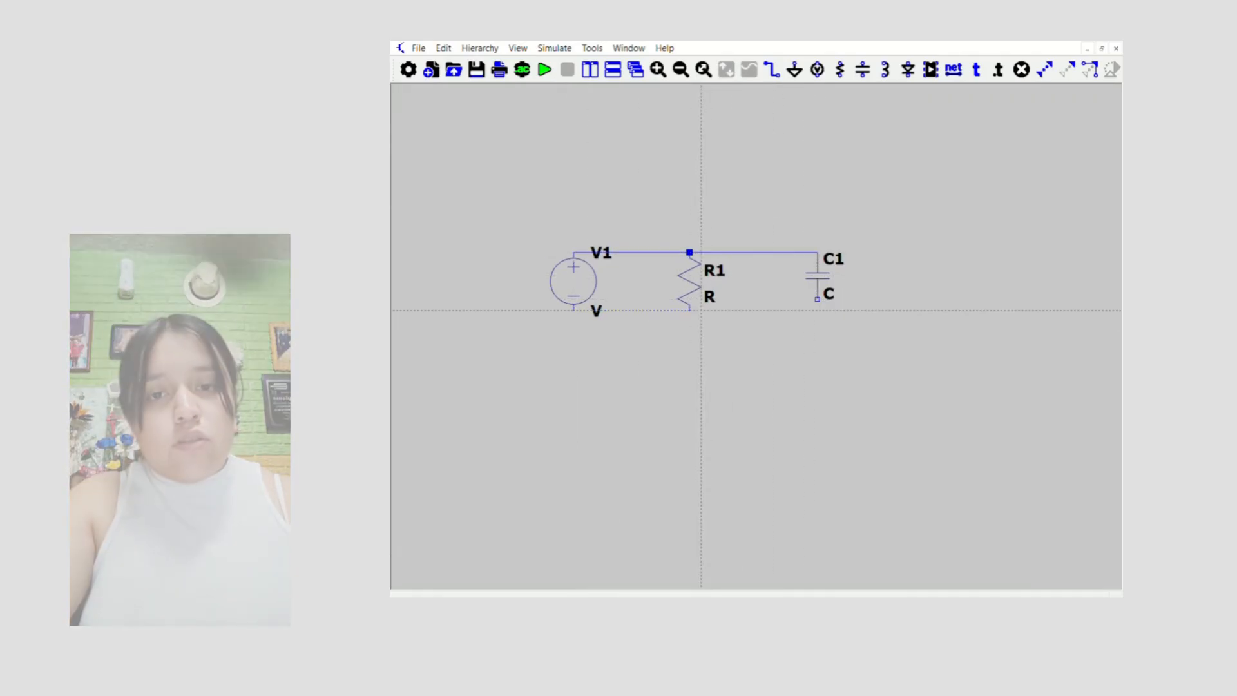
left_click(689, 310)
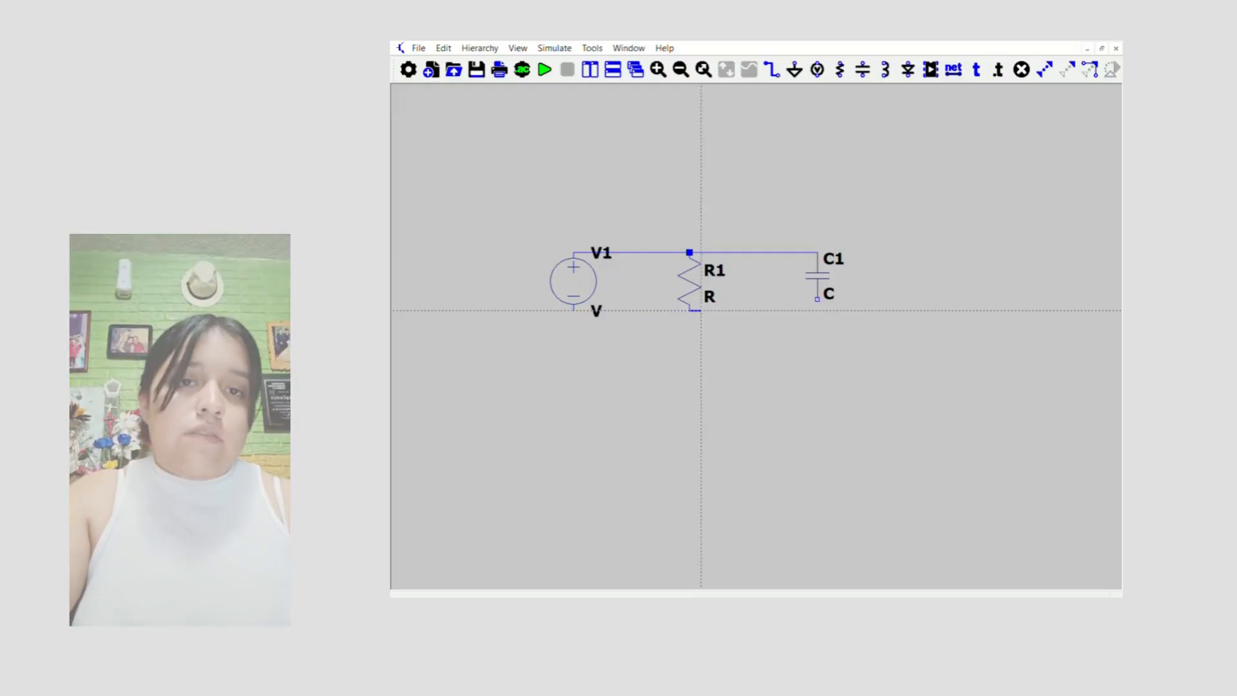
left_click(817, 298)
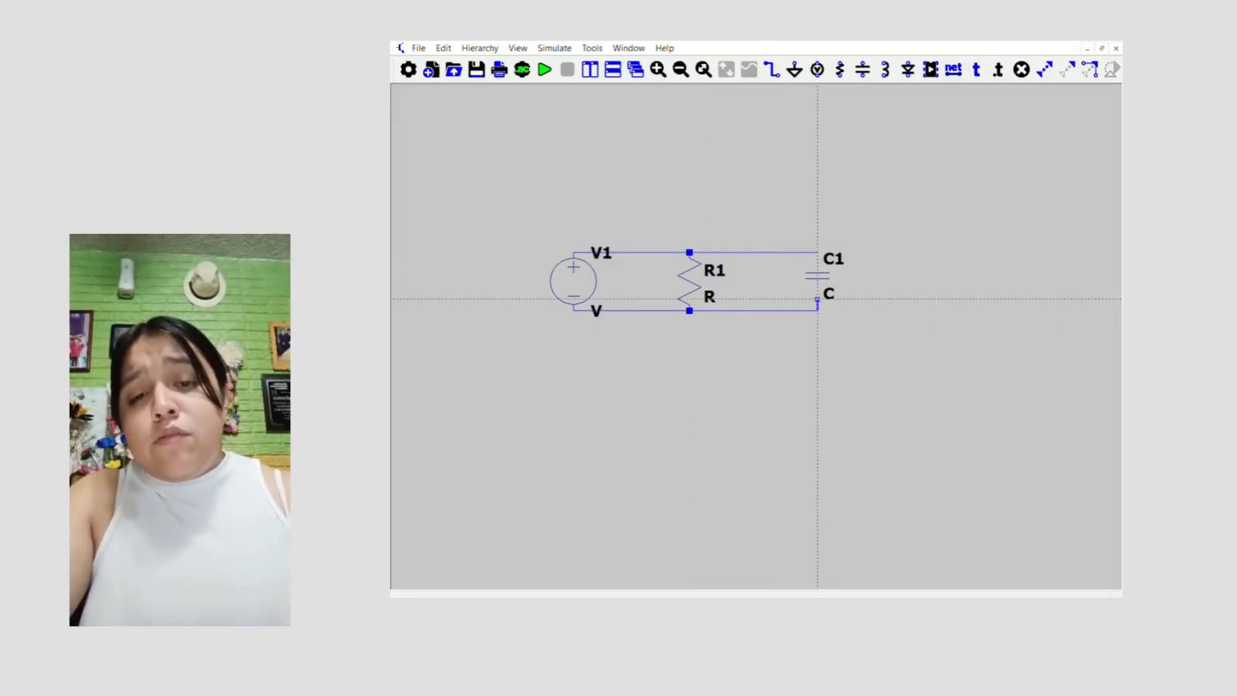
left_click(817, 298)
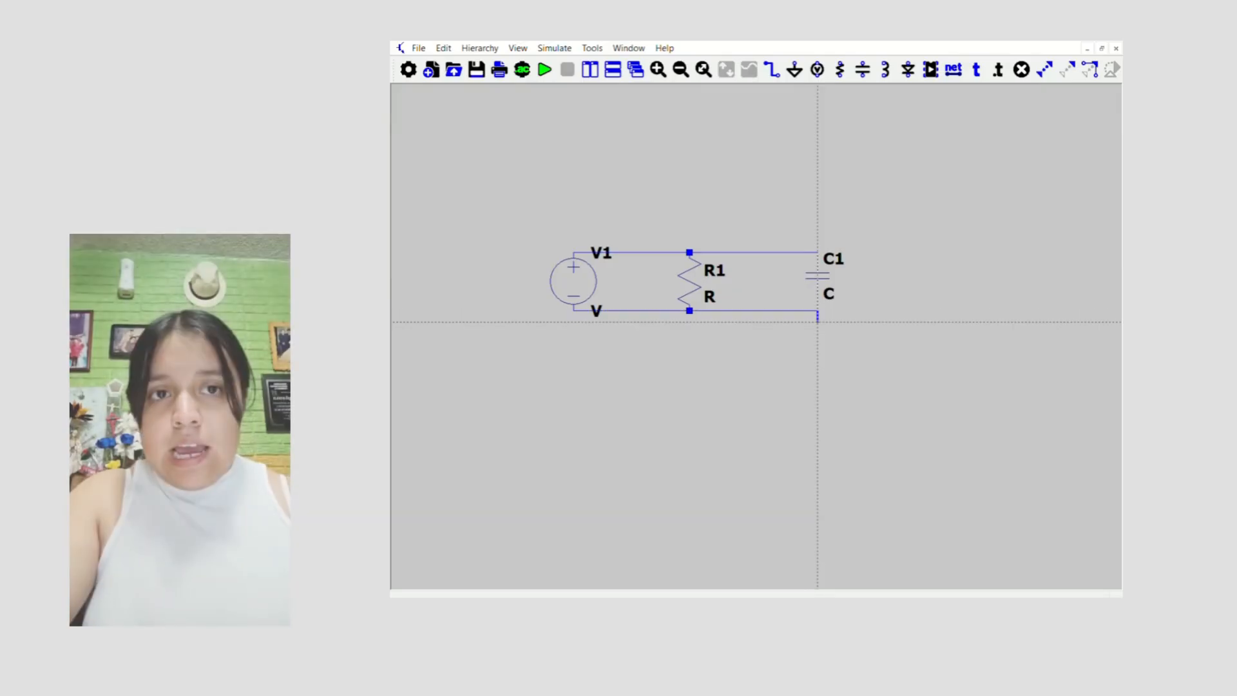
Draw a short wire down from the node below C1 and attach a ground symbol to its end.
left_click(818, 344)
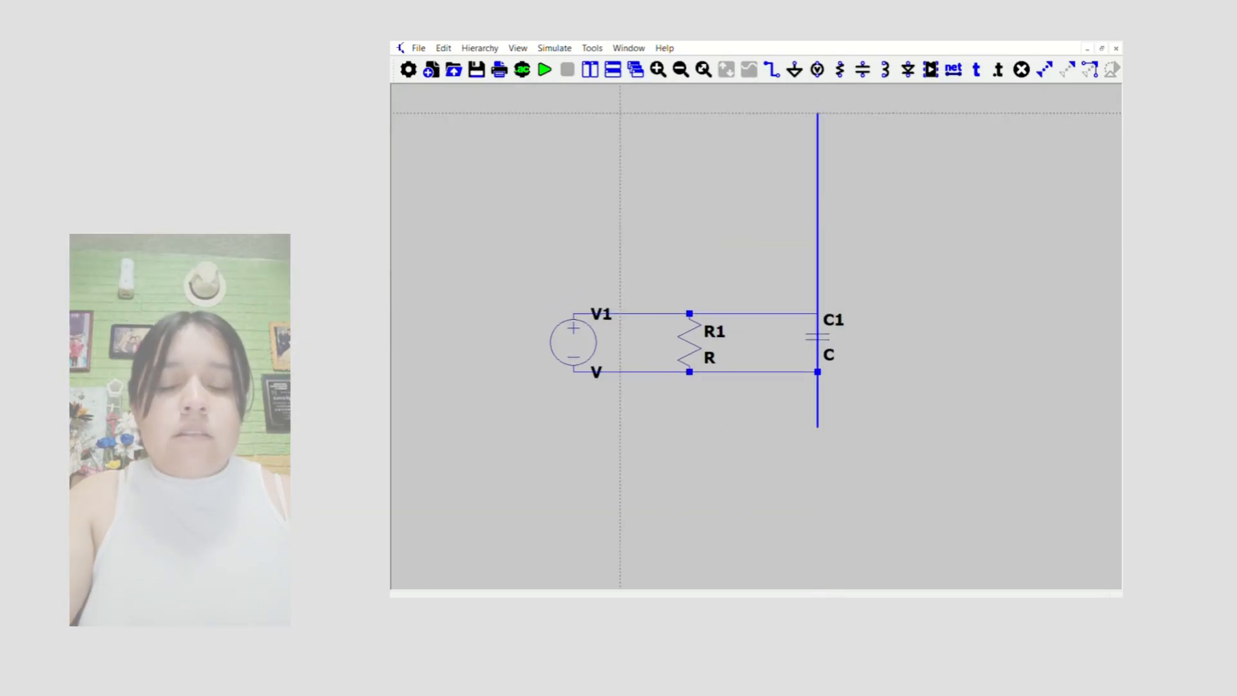
left_click(818, 447)
key("Escape")
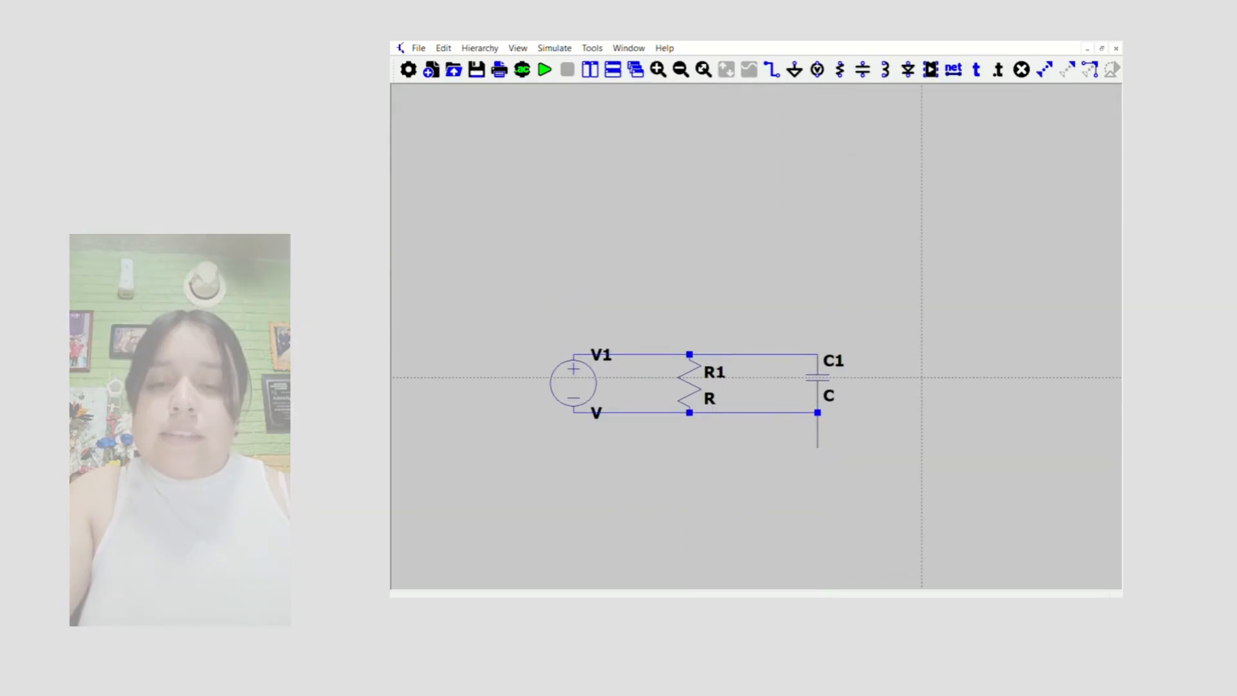
key("Escape")
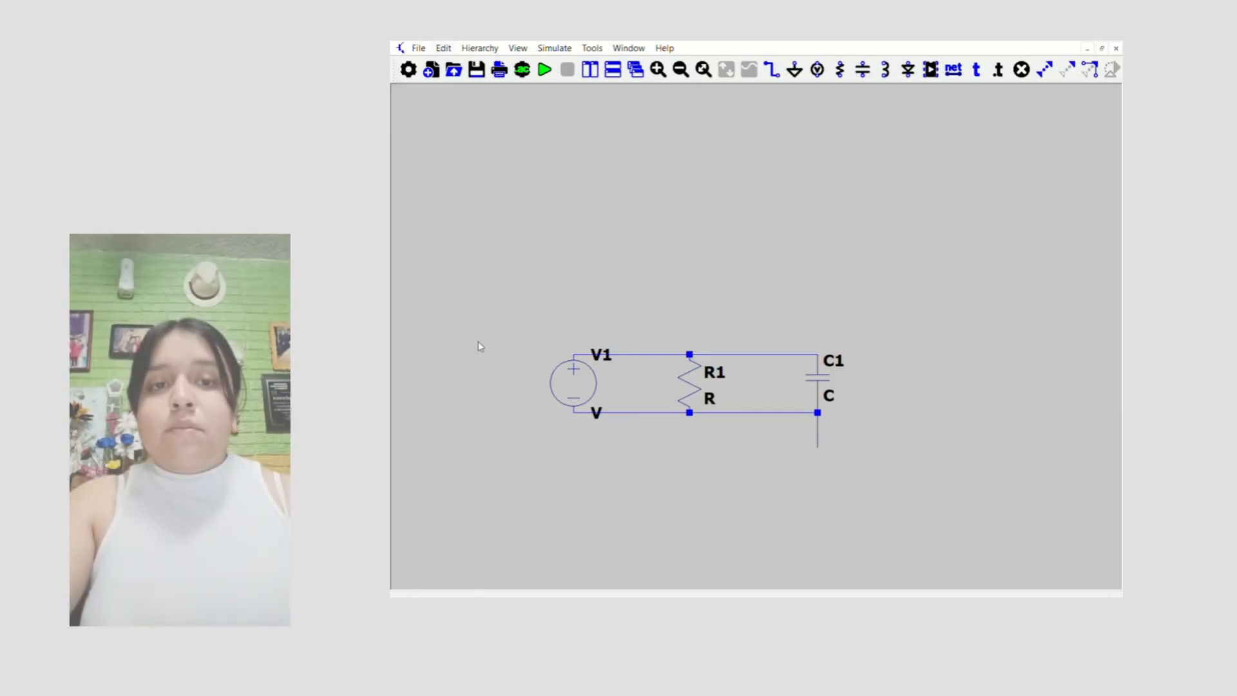
key("g")
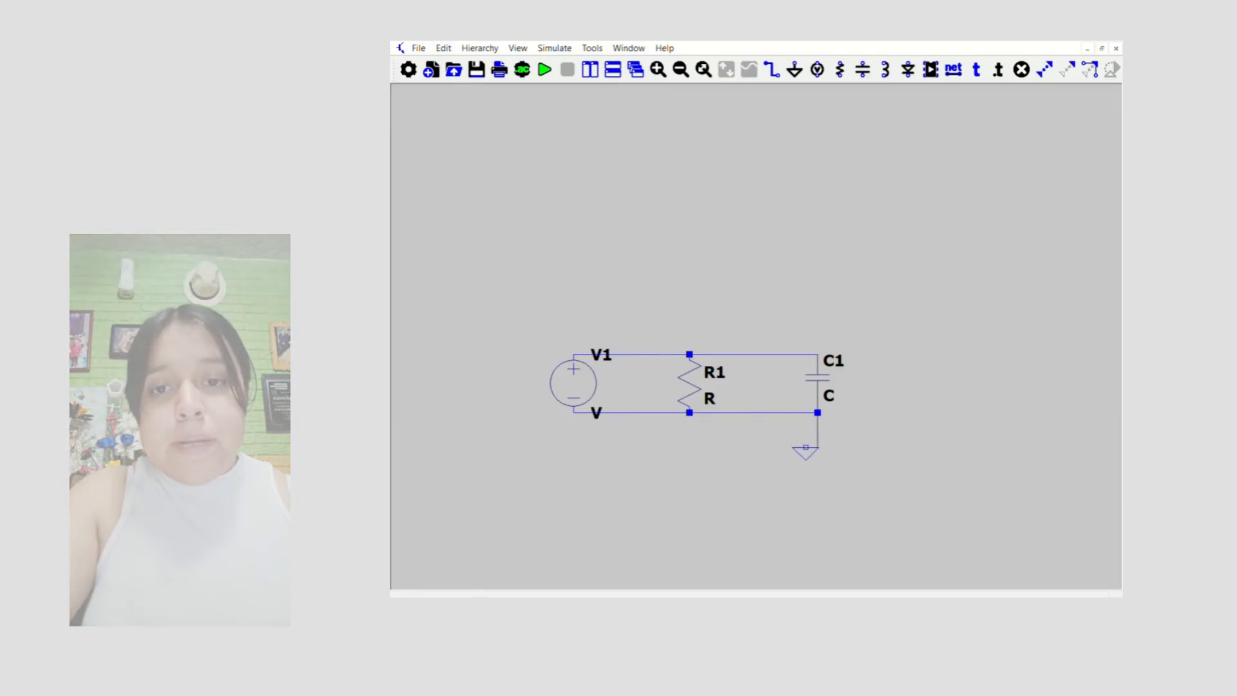
left_click(817, 447)
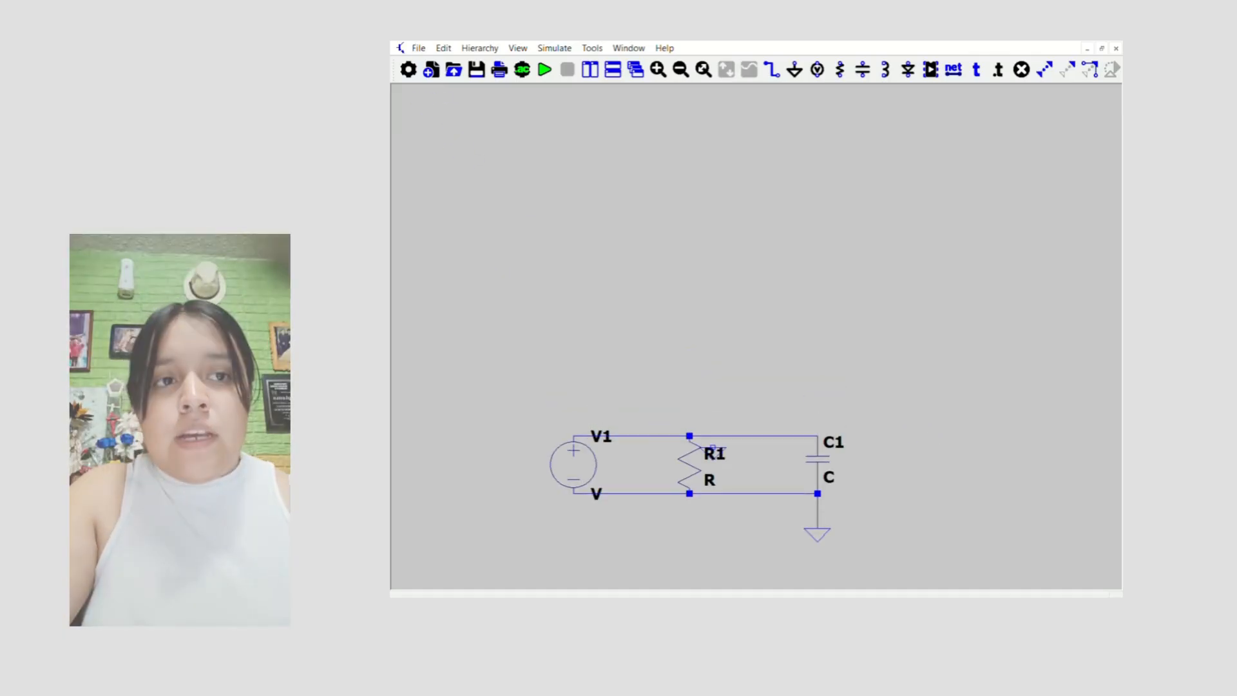
key("Escape")
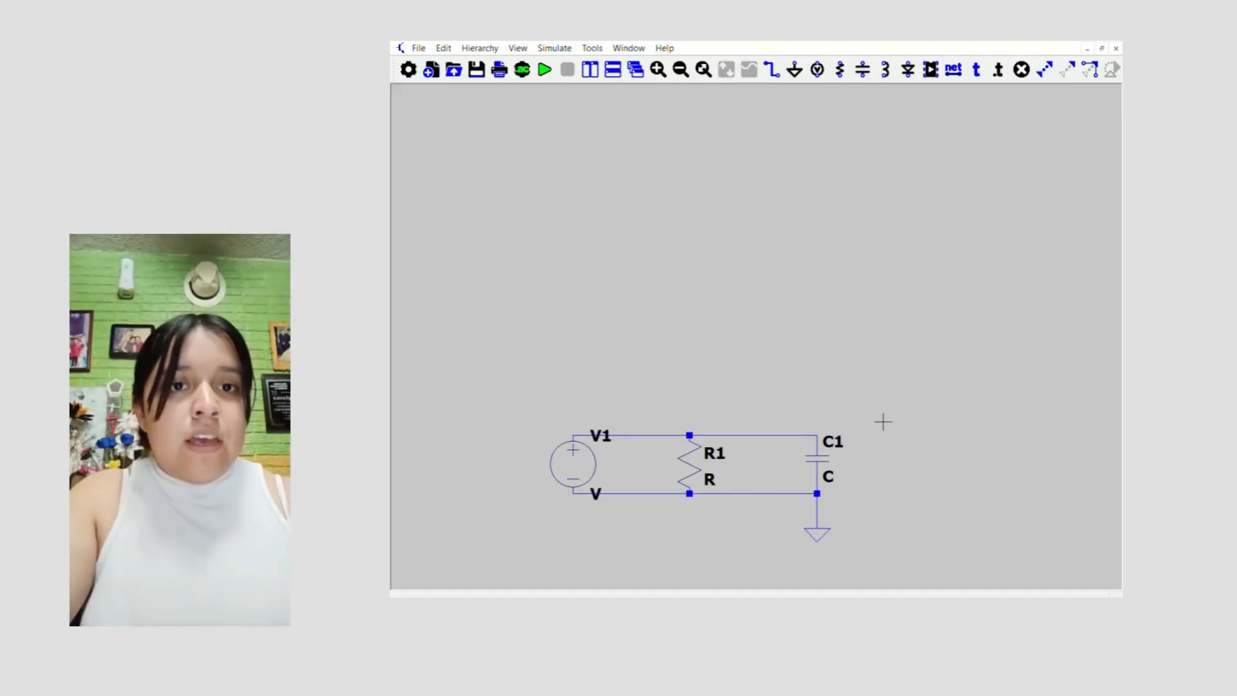
Set the resistance of R1 to 1k and the capacitance of C1 to 1µ.
scroll(884, 422, "up", 1)
left_click_drag(877, 475, 936, 282)
scroll(937, 281, "up", 2)
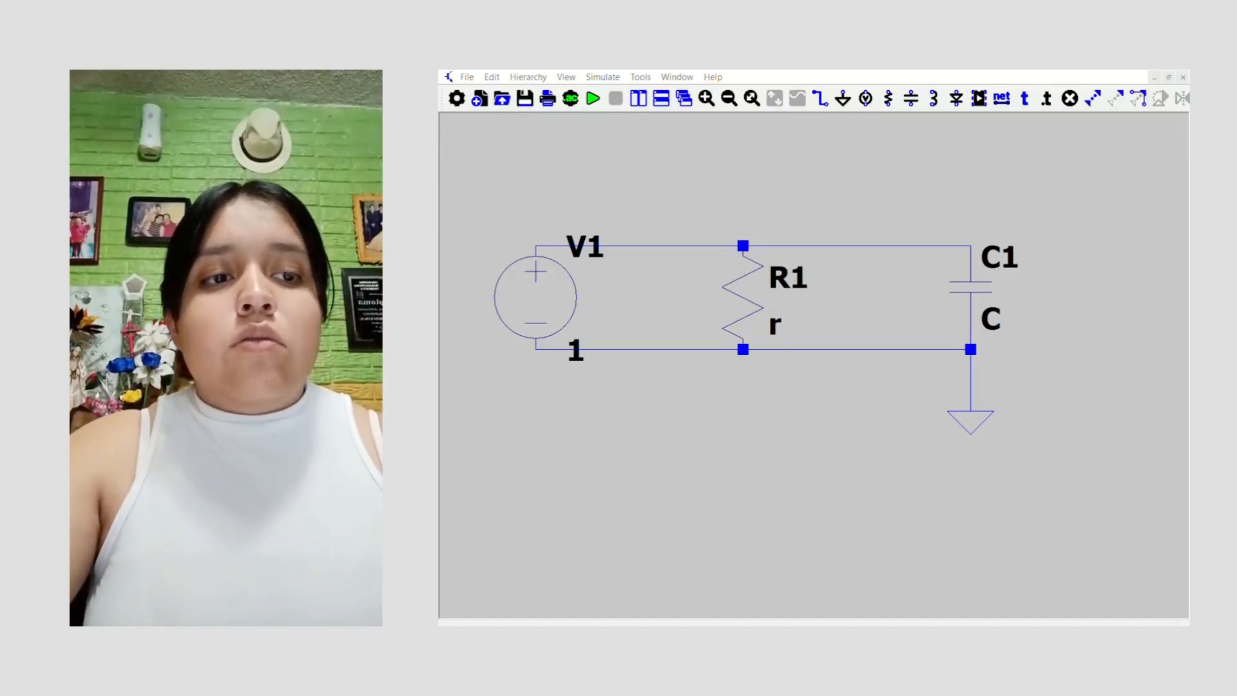
left_click(950, 320)
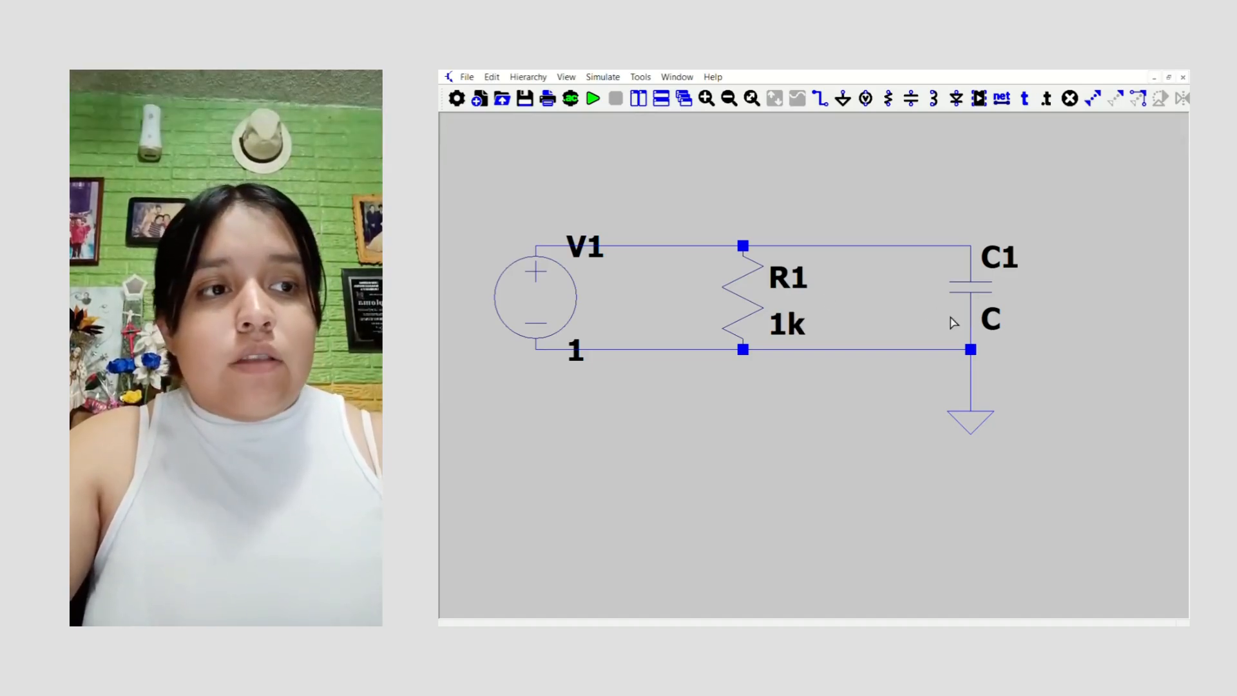
right_click(991, 312)
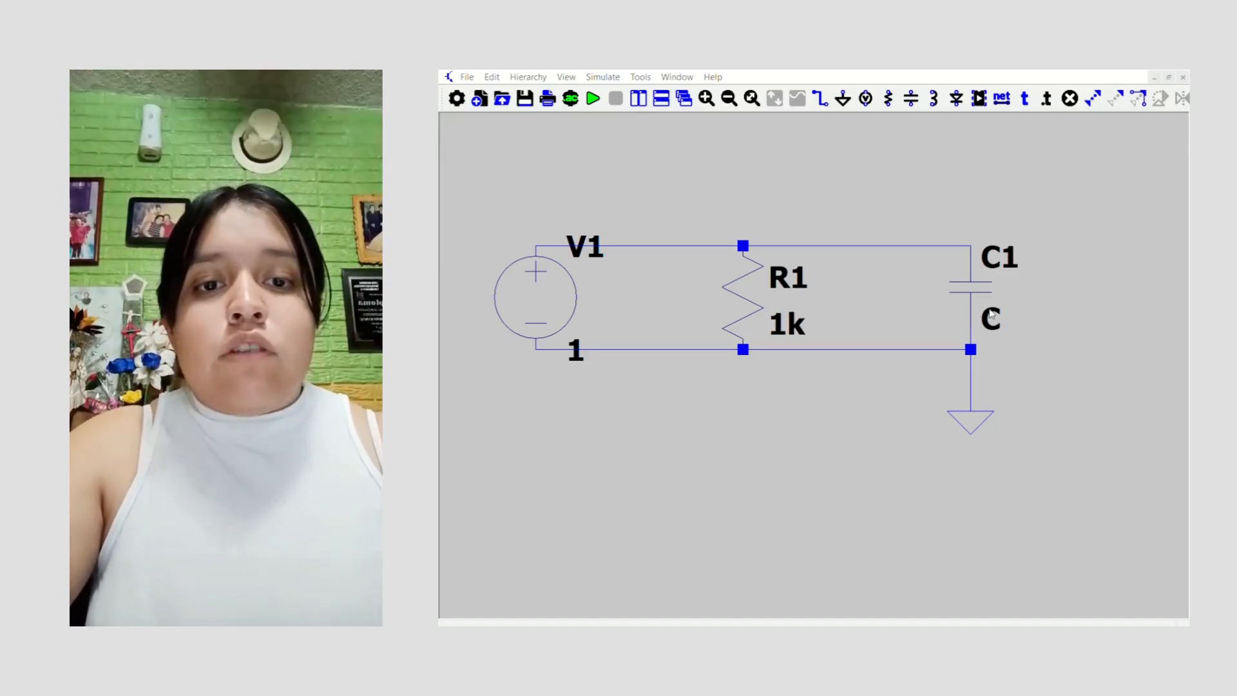
left_click(956, 320)
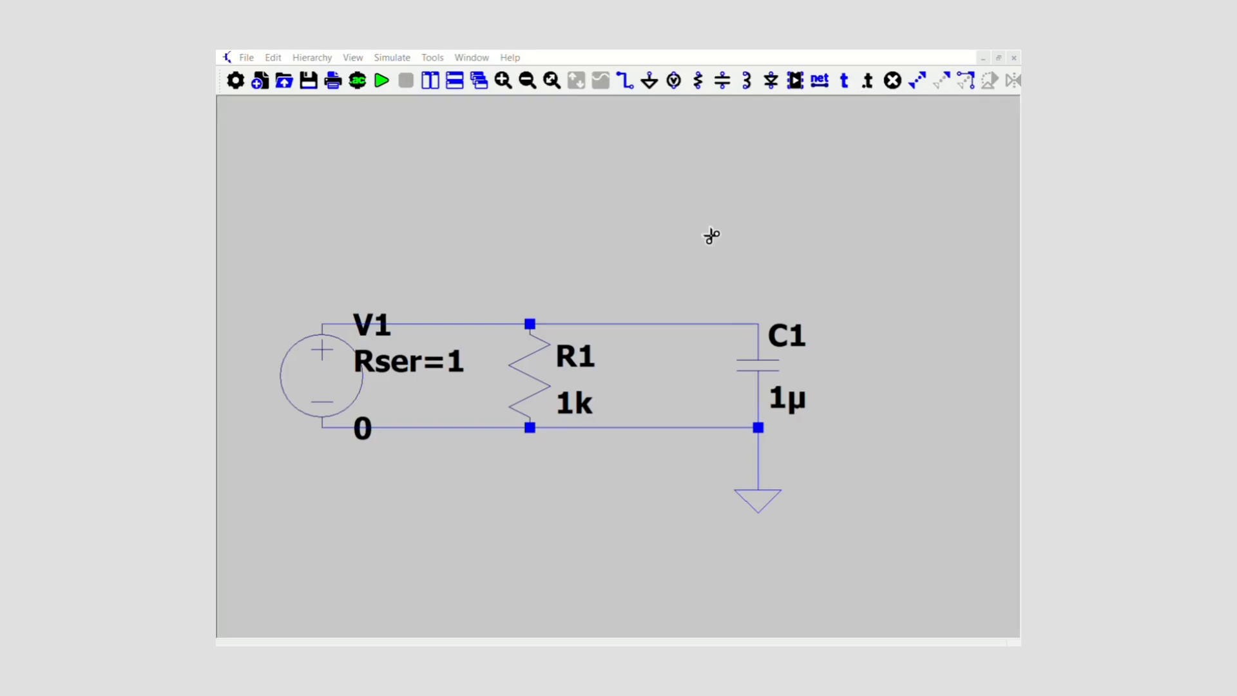
Place net labels named Vin on the nodes at the upper and lower ends of R1.
key("Escape")
key("Return")
left_click(529, 323)
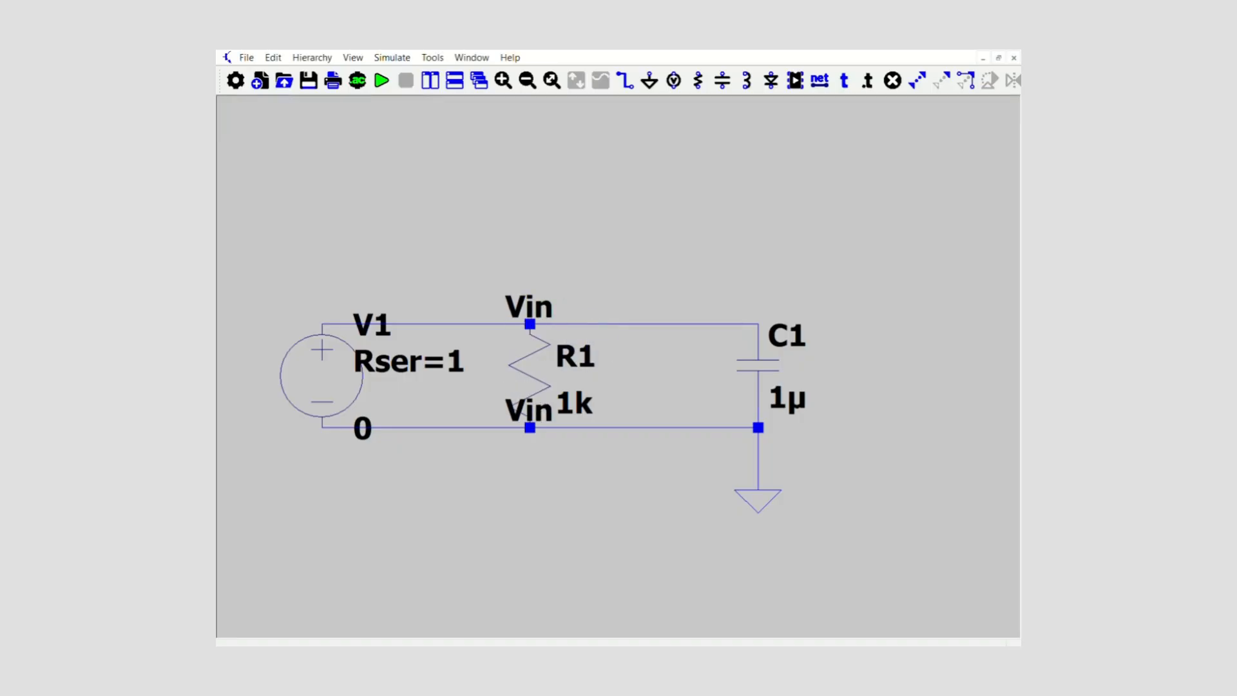
left_click(529, 428)
key("Escape")
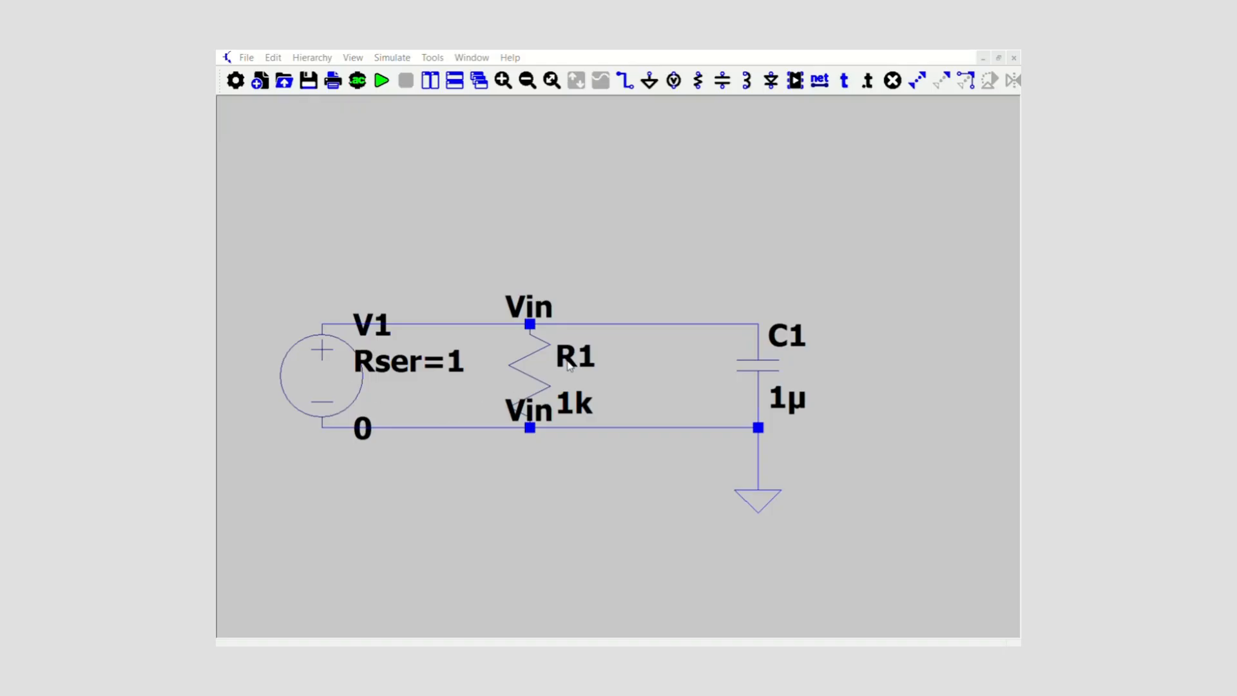
Place a net label named Vout on the node below C1.
left_click(645, 384)
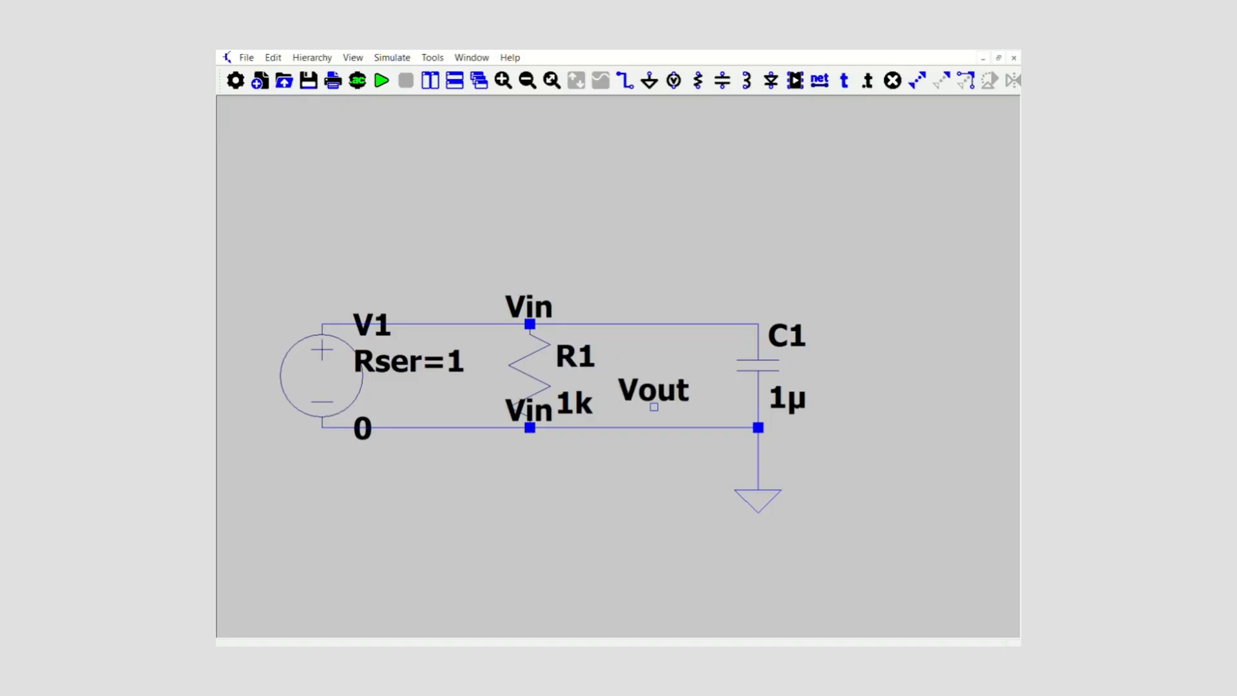
left_click(758, 427)
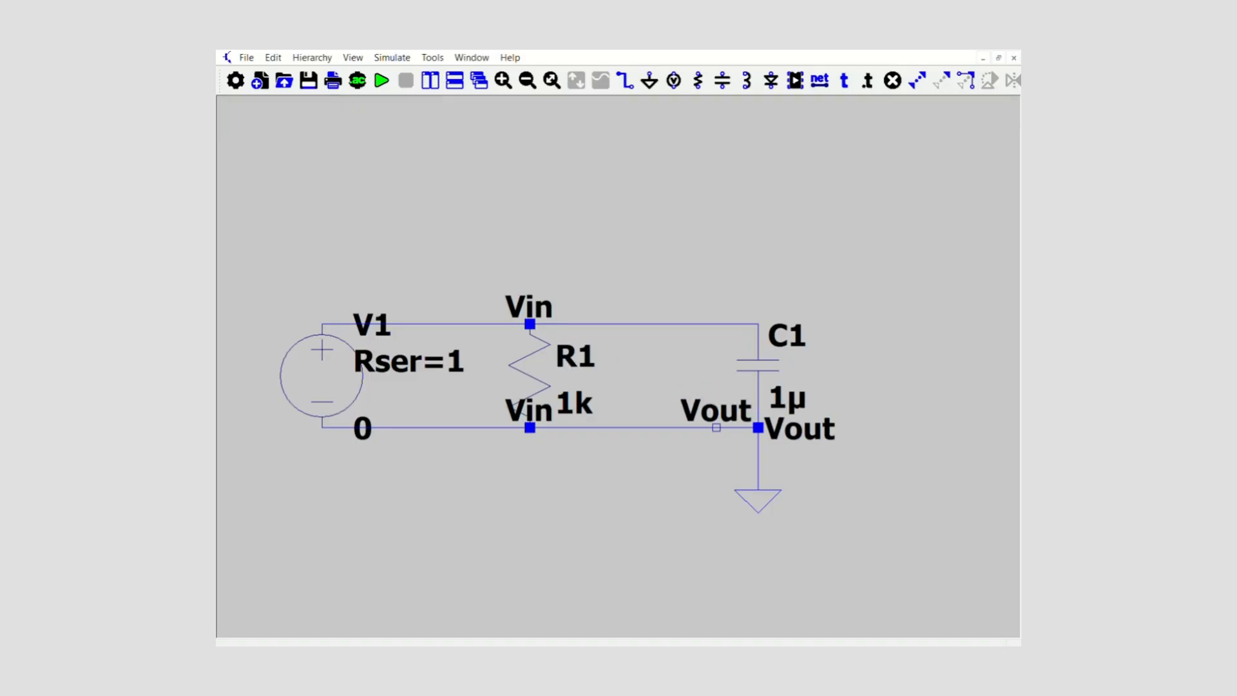
key("Escape")
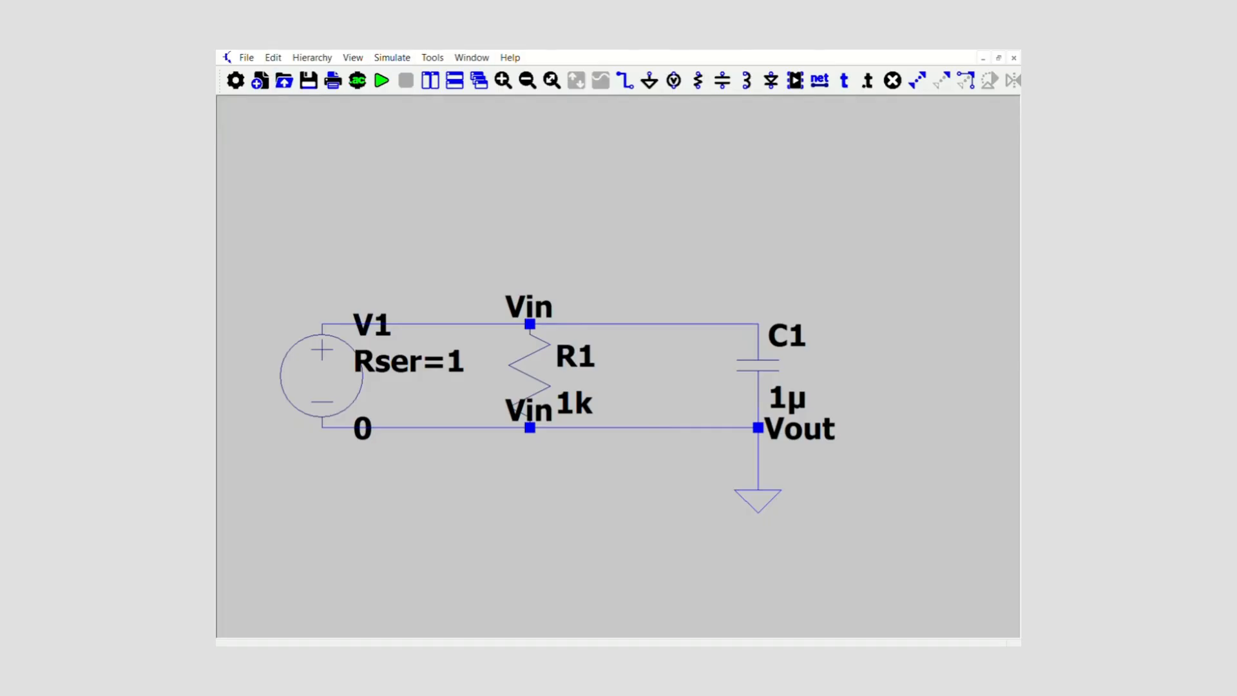
Paste the RC low-pass netlist with .ac dec 100 10 1e6 and .tran 5m as a SPICE directive and place it at V1's upper terminal.
left_click(869, 78)
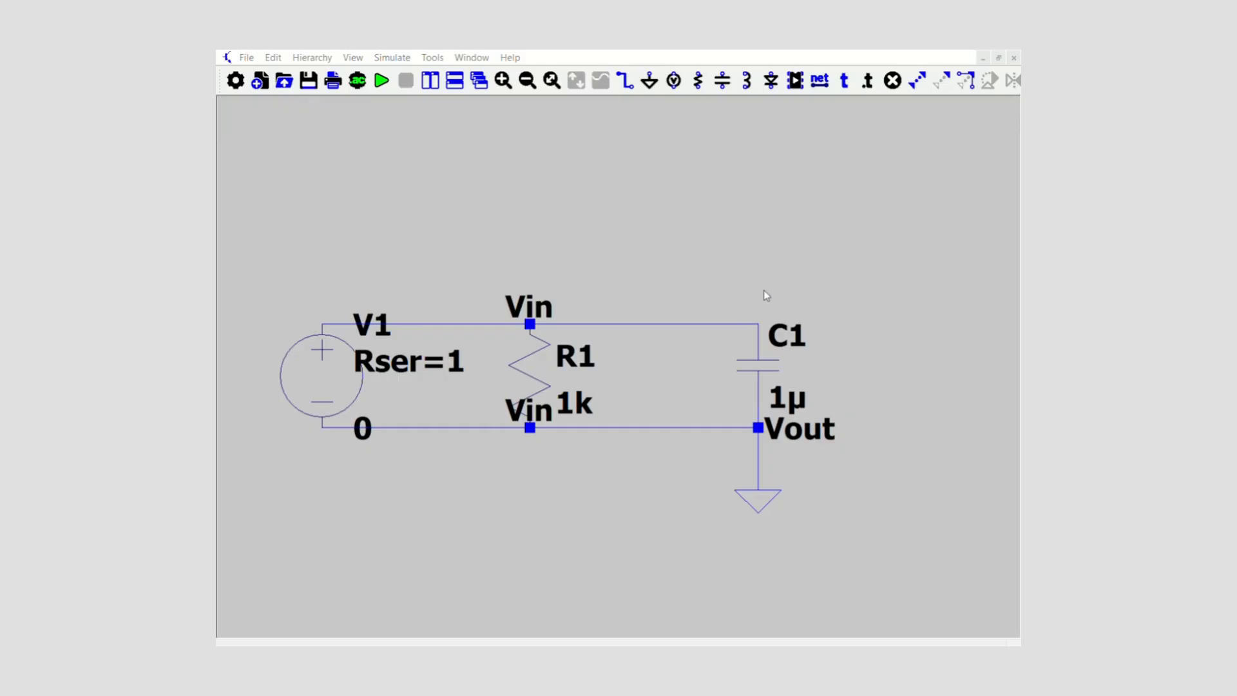
key("ctrl+v")
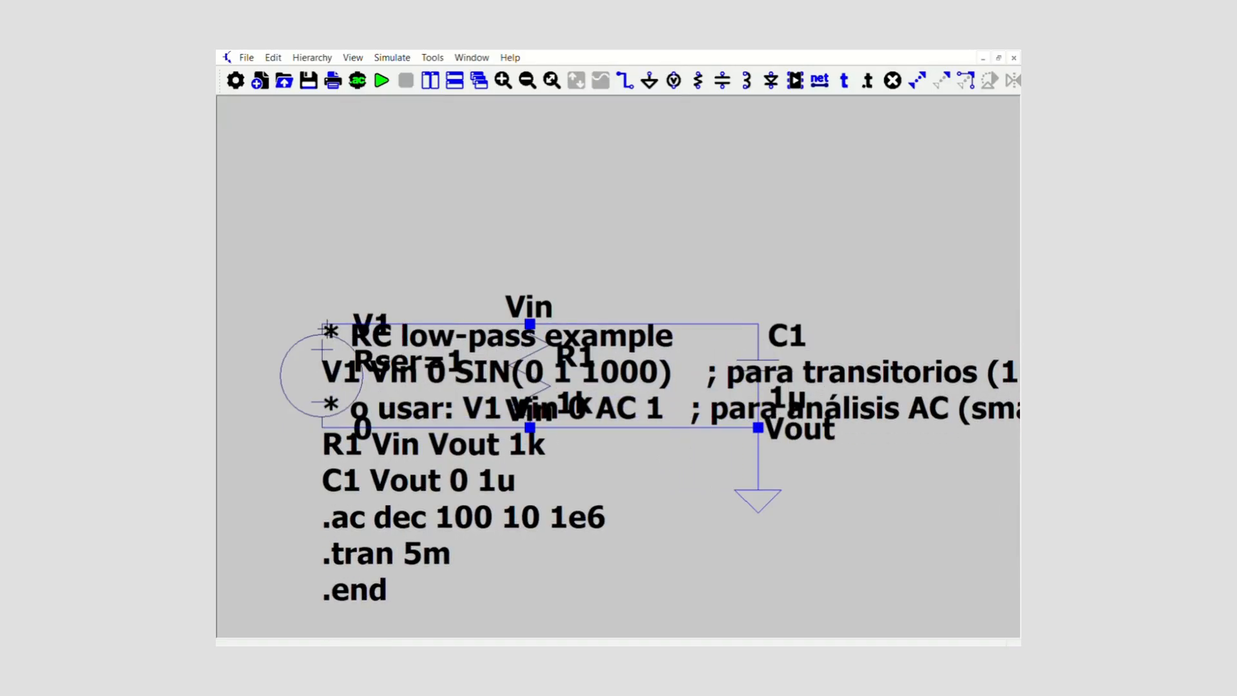
left_click(327, 329)
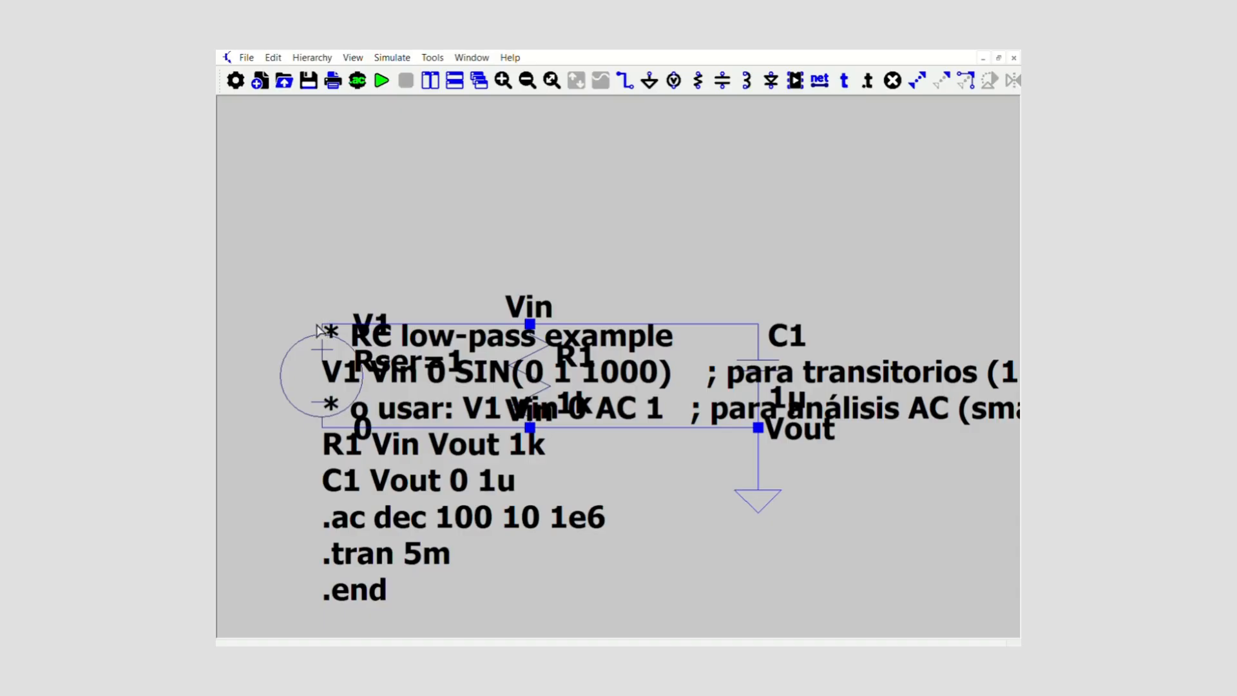
Run the simulation of the RC circuit.
left_click(385, 67)
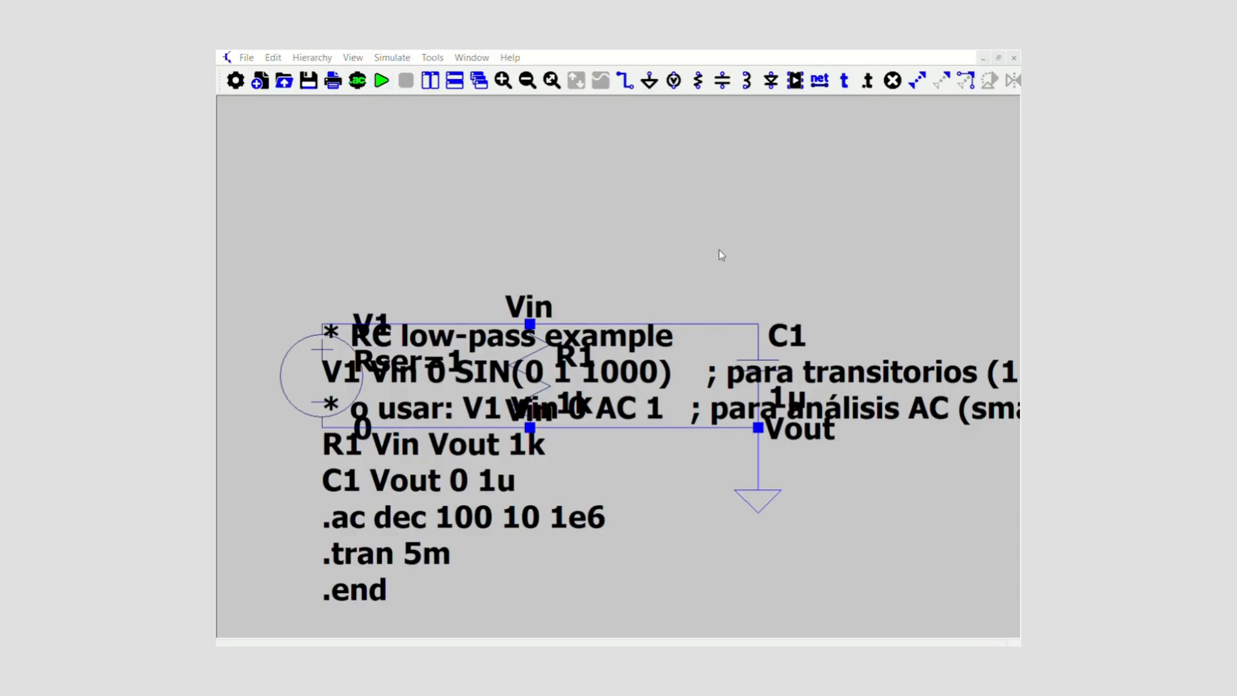